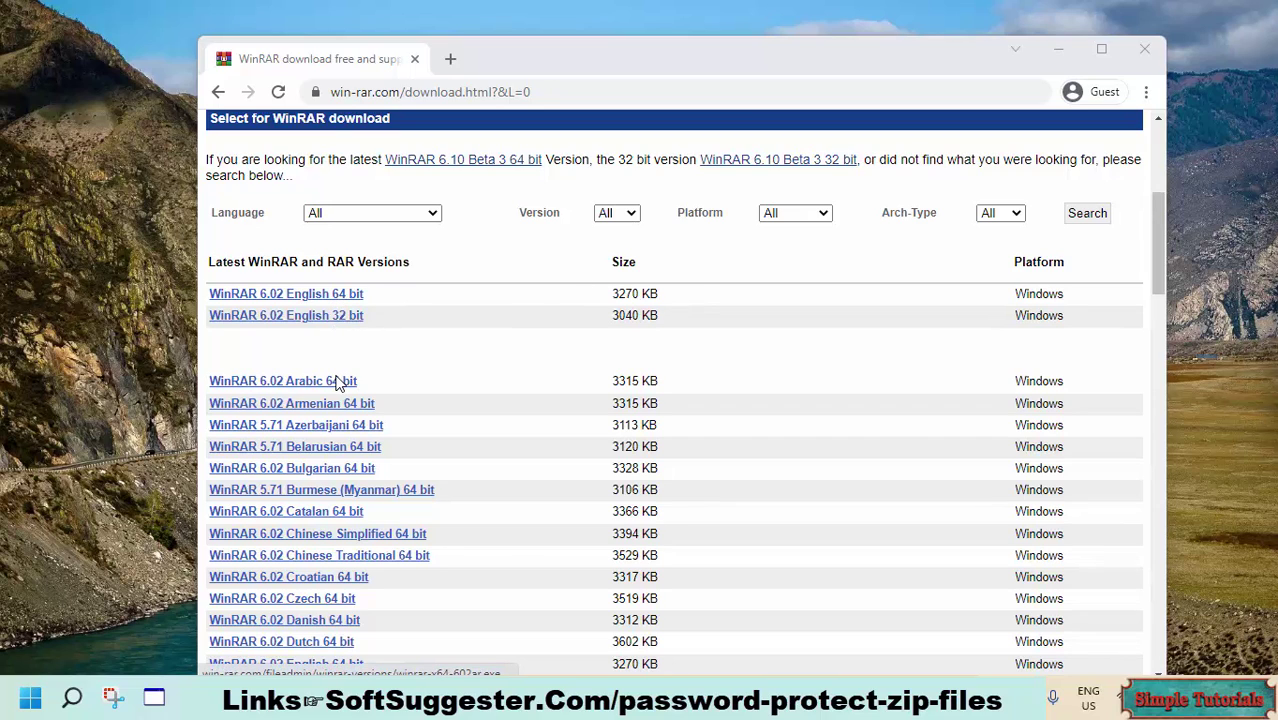
pyautogui.rightClick(27, 703)
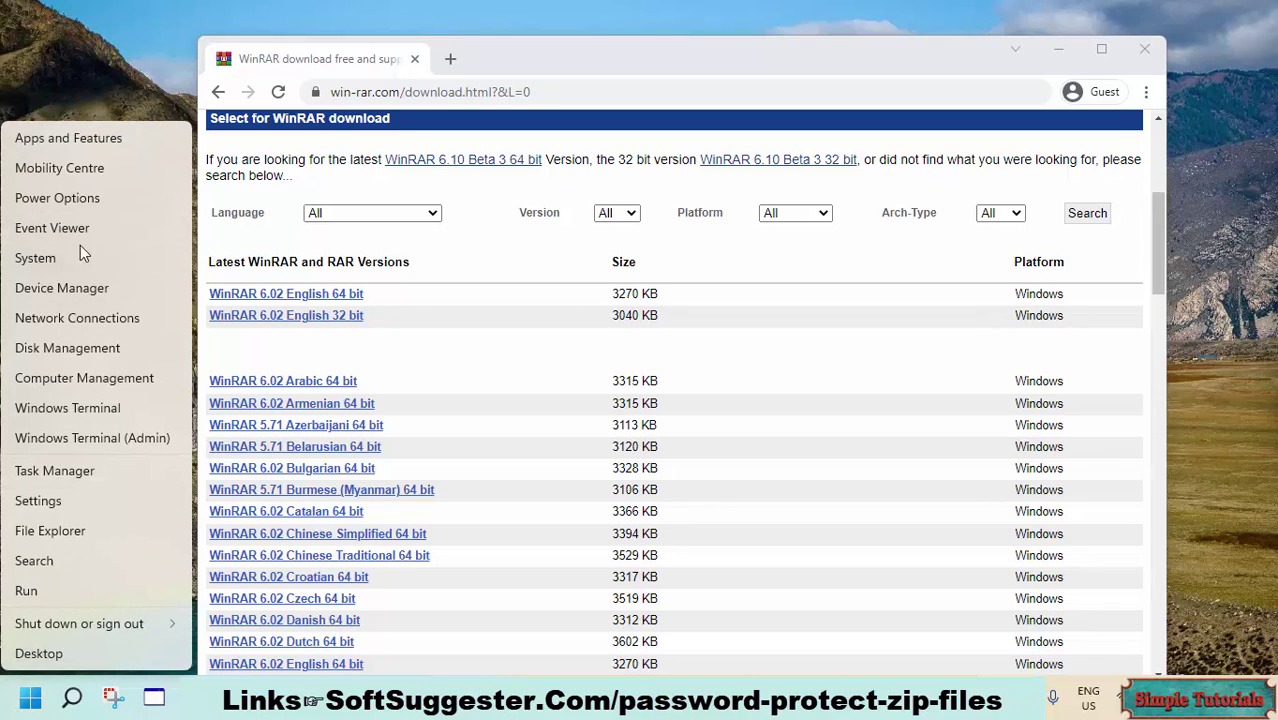
pyautogui.click(88, 256)
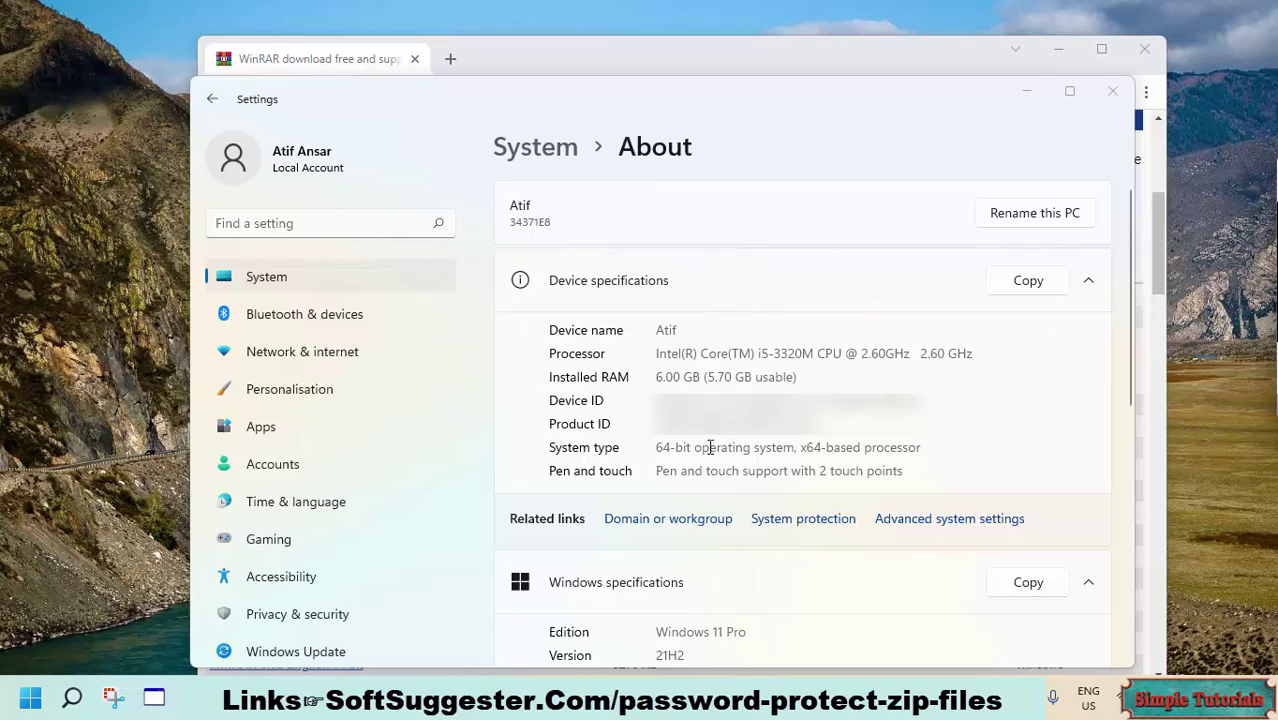
pyautogui.click(676, 440)
pyautogui.moveTo(656, 447); pyautogui.dragTo(925, 447)
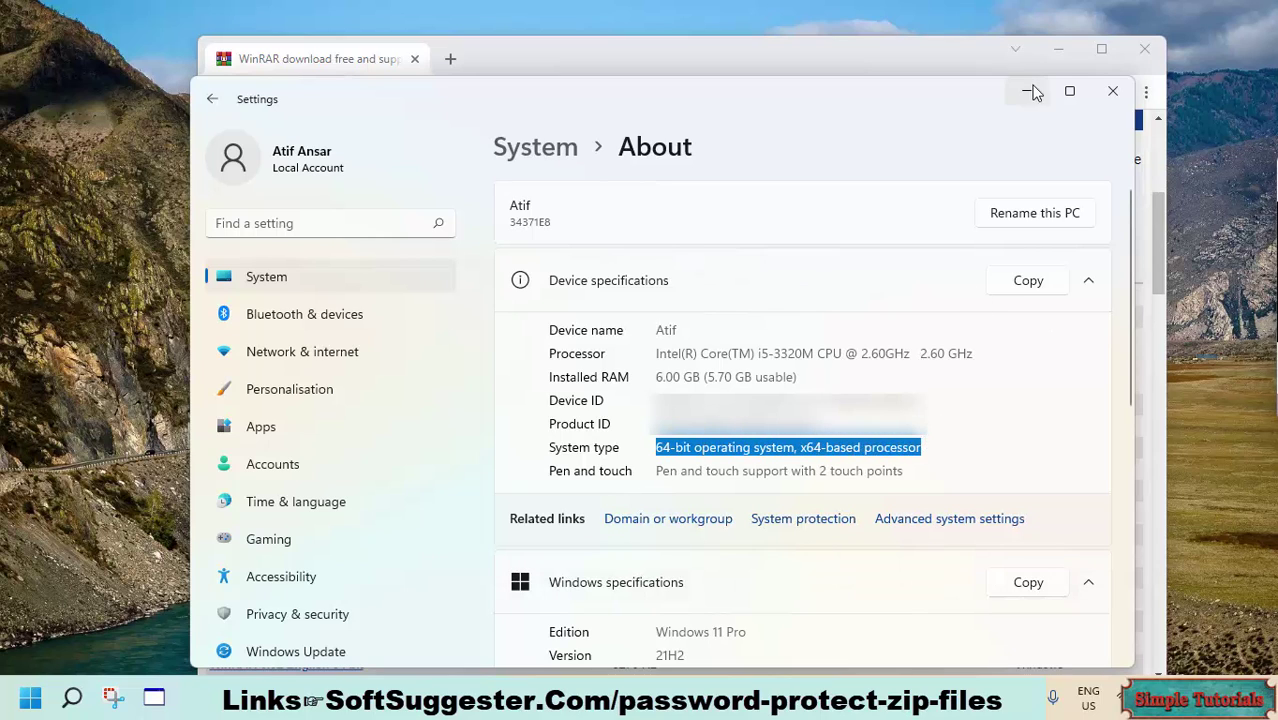
pyautogui.click(1112, 91)
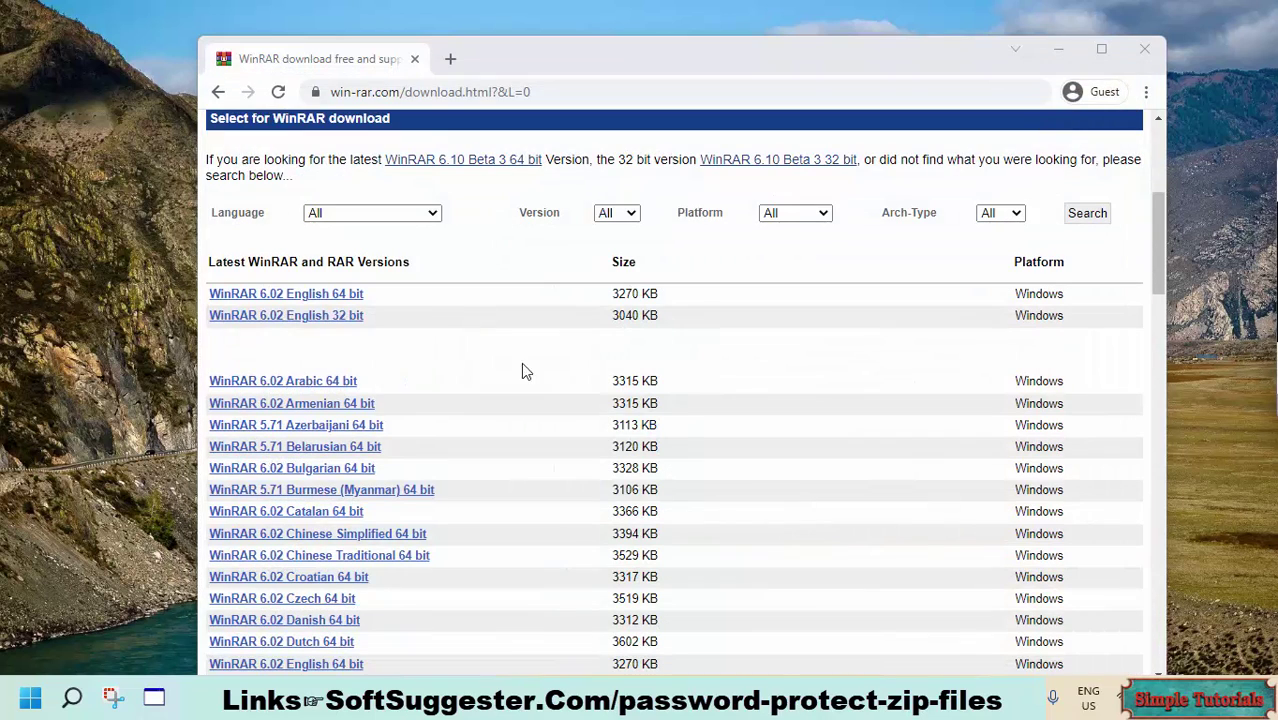
# - Download WinRAR 6.02 English 64-bit and install it to C:\Program Files\WinRAR
pyautogui.click(318, 298)
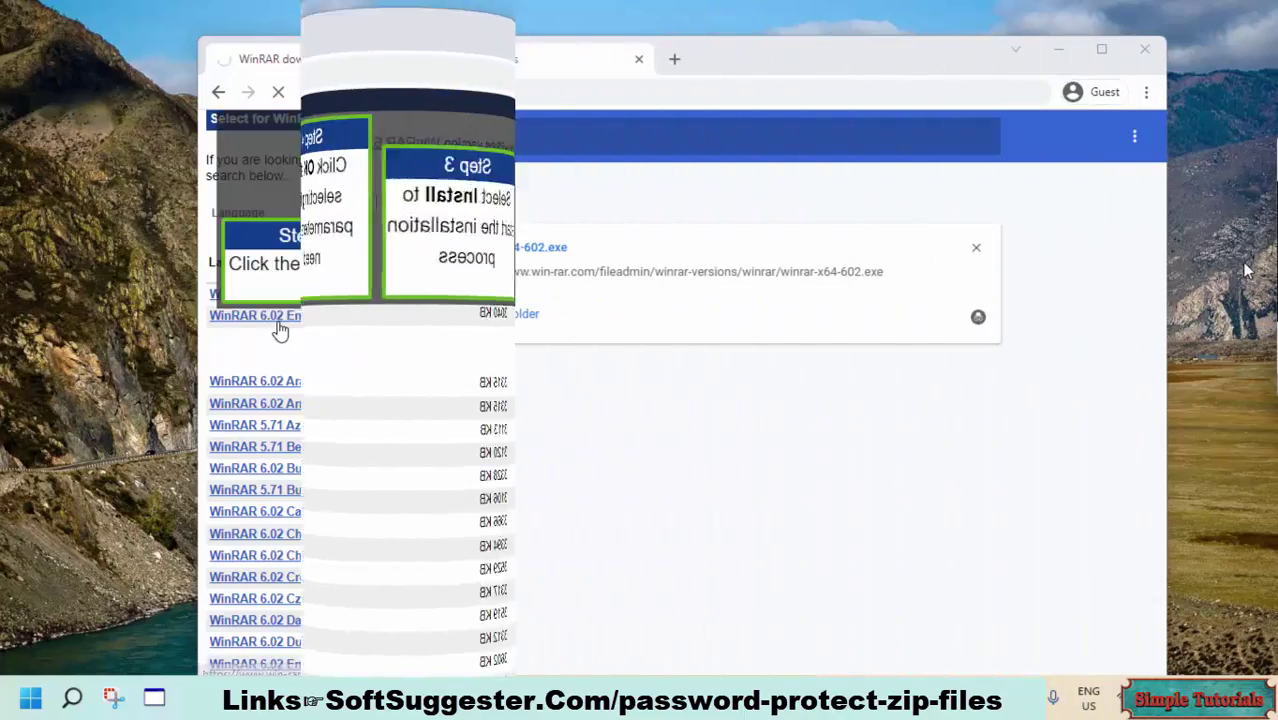
pyautogui.click(544, 254)
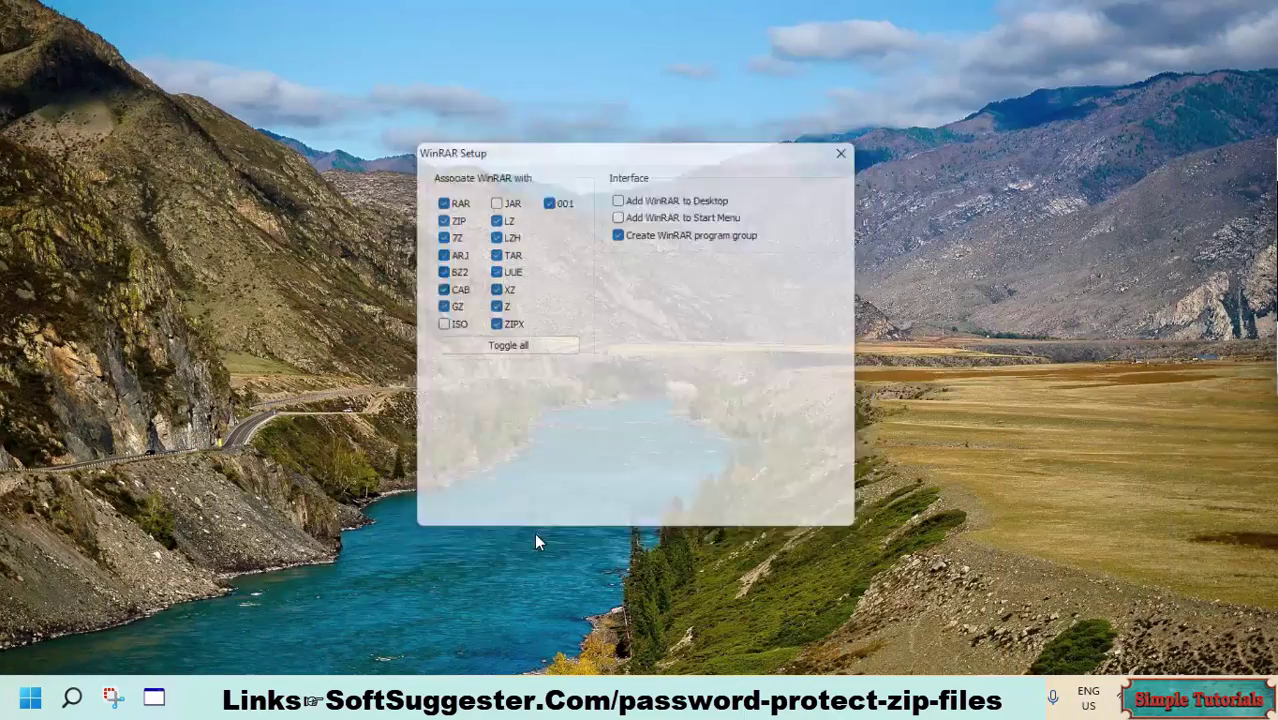
pyautogui.click(577, 516)
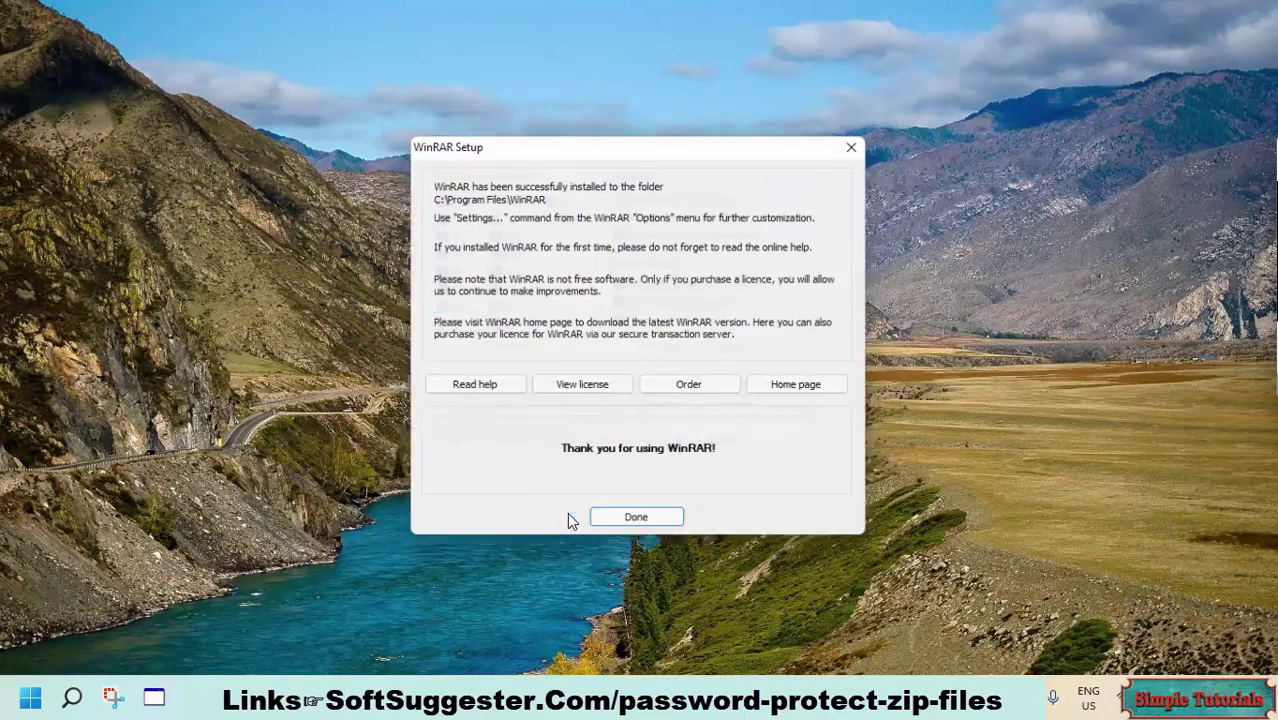
pyautogui.click(632, 516)
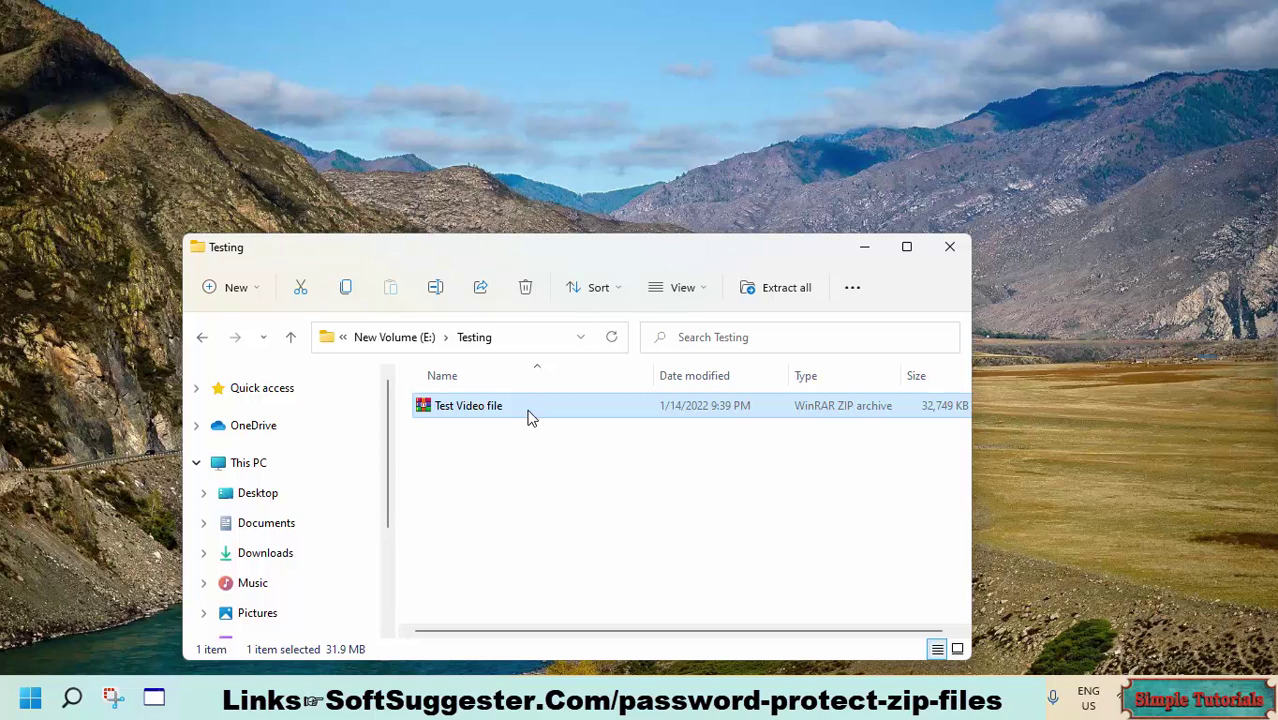
# - Open Test Video file.zip with WinRAR.exe from the WinRAR program folder using Open with
pyautogui.rightClick(528, 417)
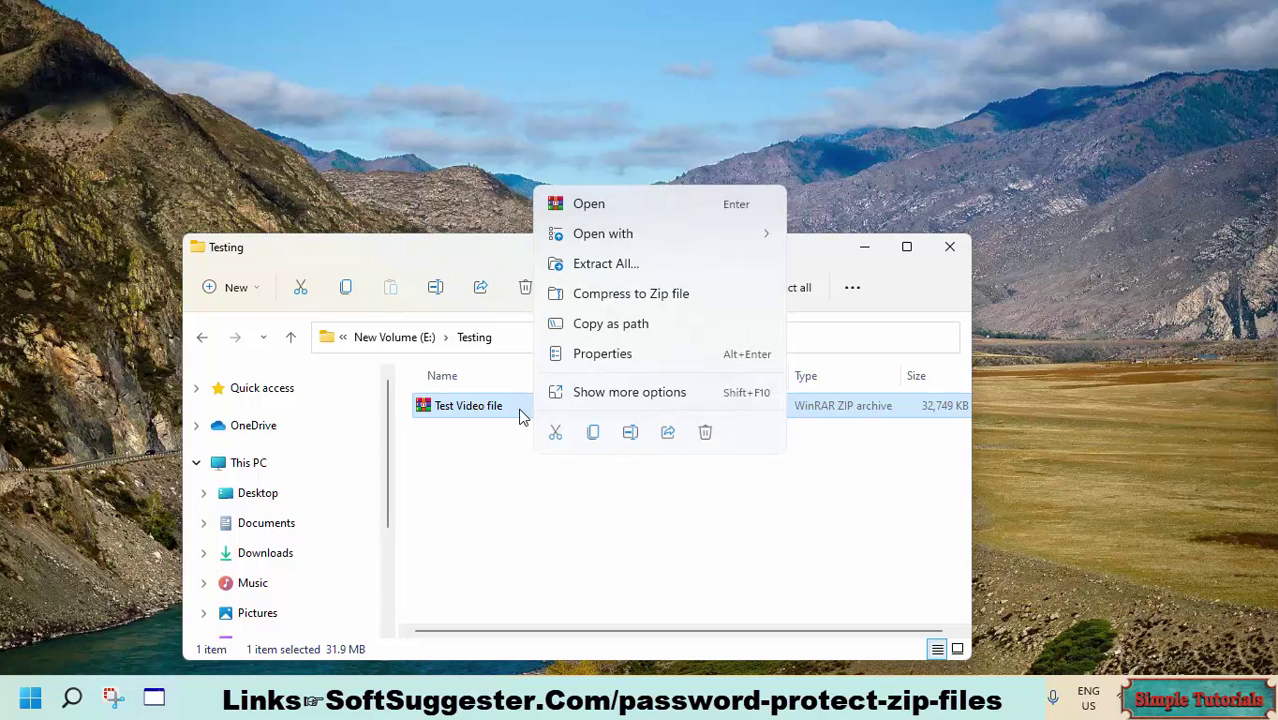
pyautogui.moveTo(707, 237)
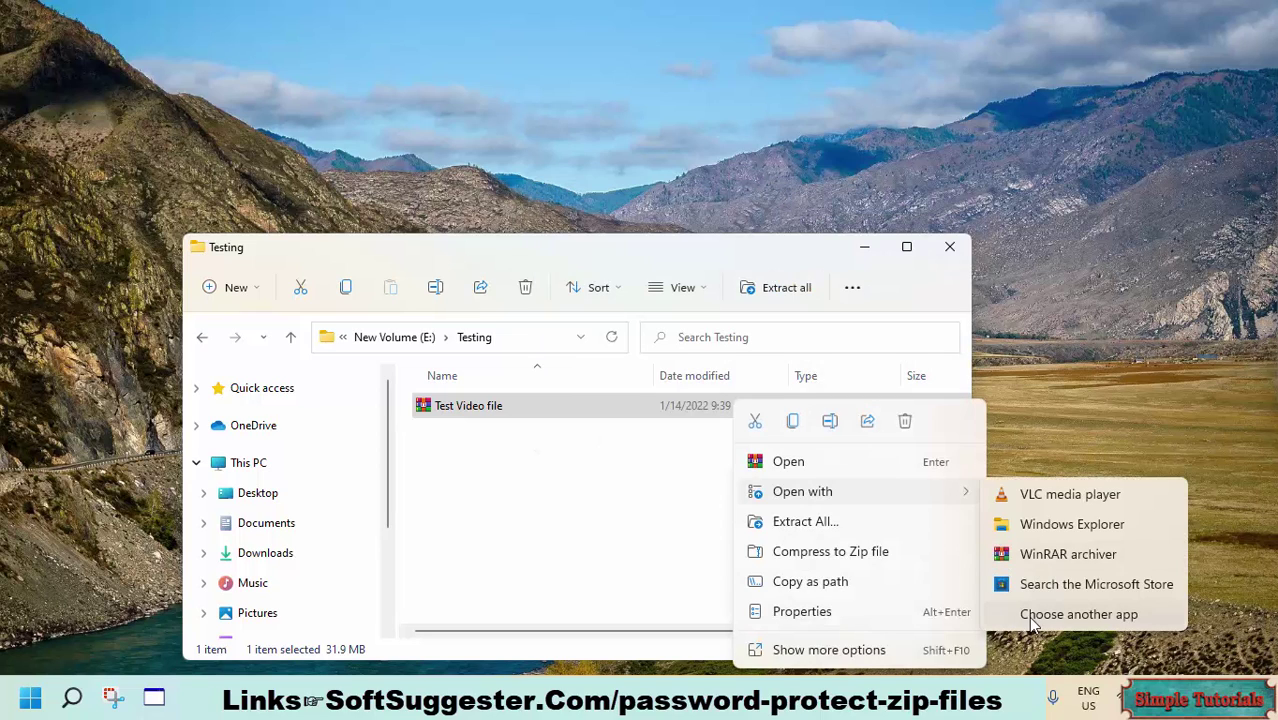
pyautogui.click(1032, 616)
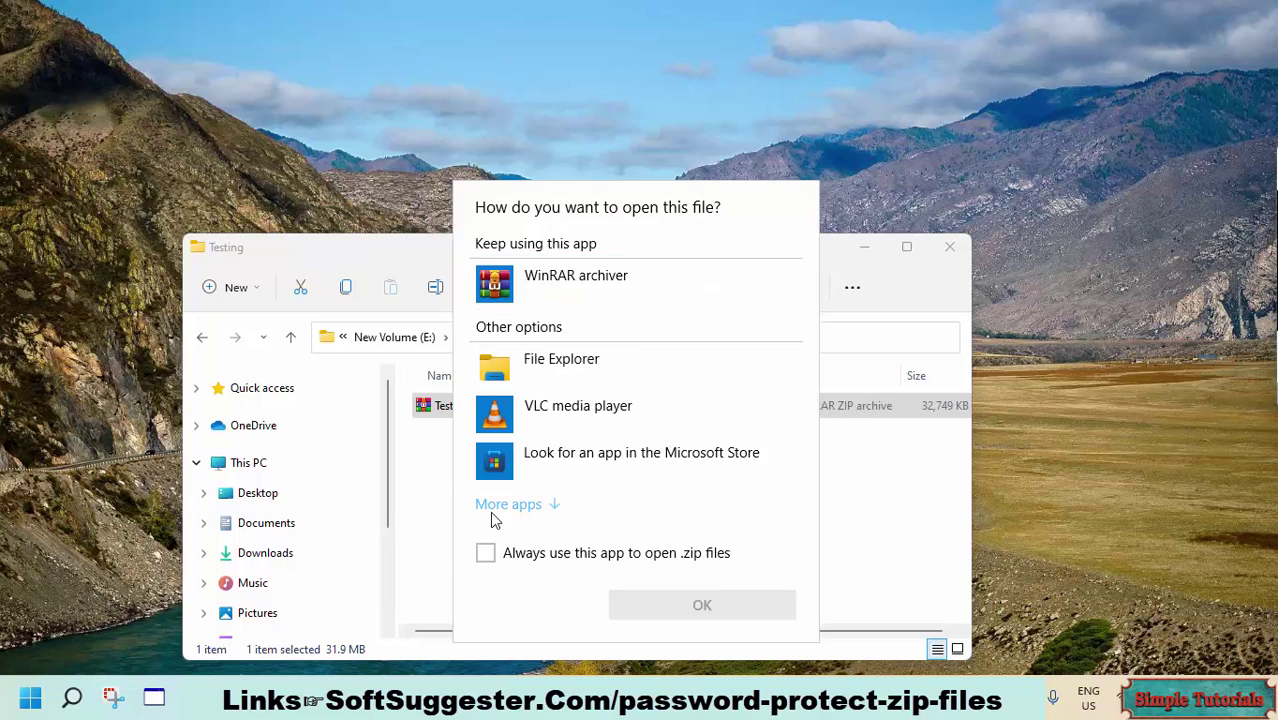
pyautogui.click(506, 504)
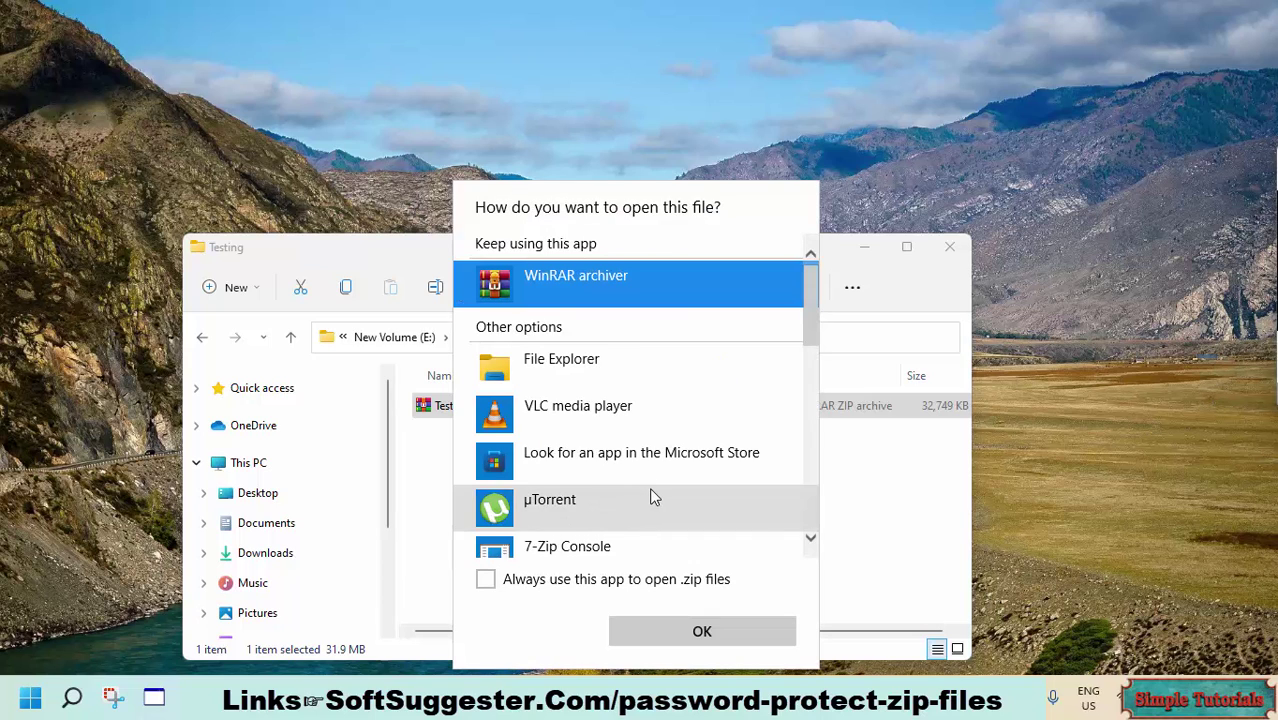
pyautogui.scroll(-5, 651, 497)
pyautogui.scroll(-4, 660, 483)
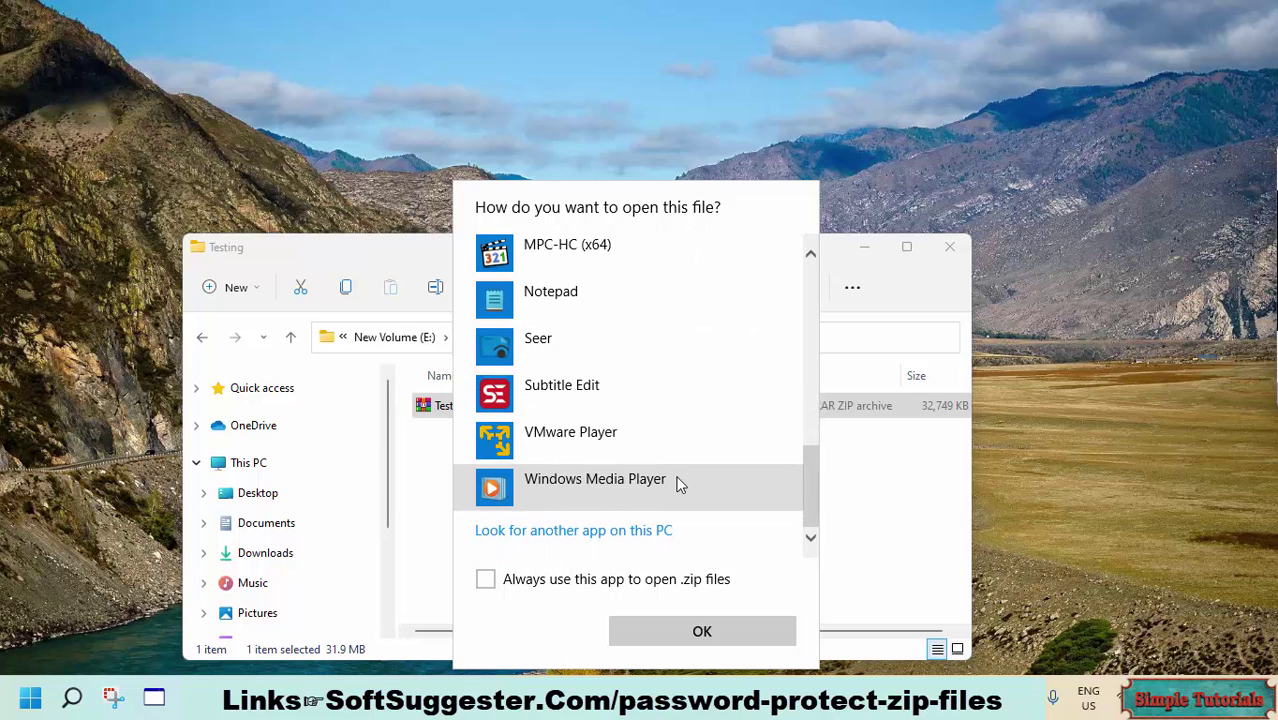
pyautogui.click(644, 536)
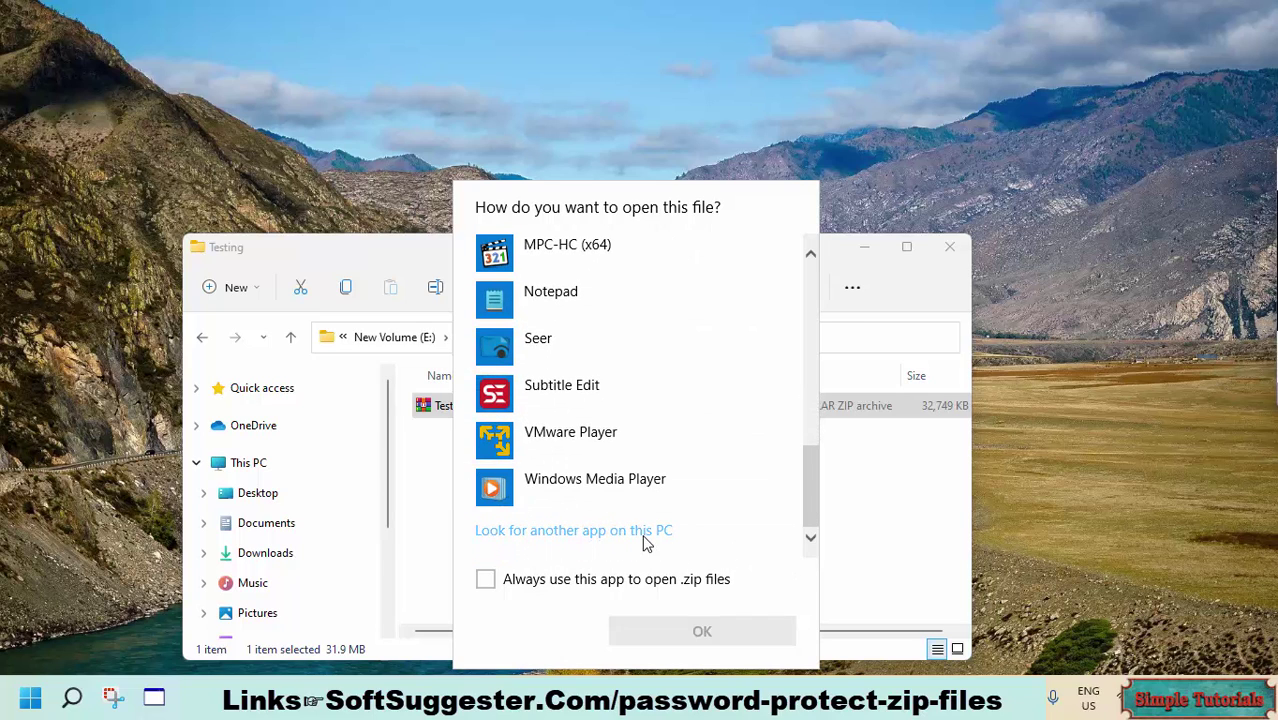
pyautogui.scroll(-4, 470, 468)
pyautogui.scroll(-8, 475, 470)
pyautogui.doubleClick(400, 533)
pyautogui.doubleClick(410, 431)
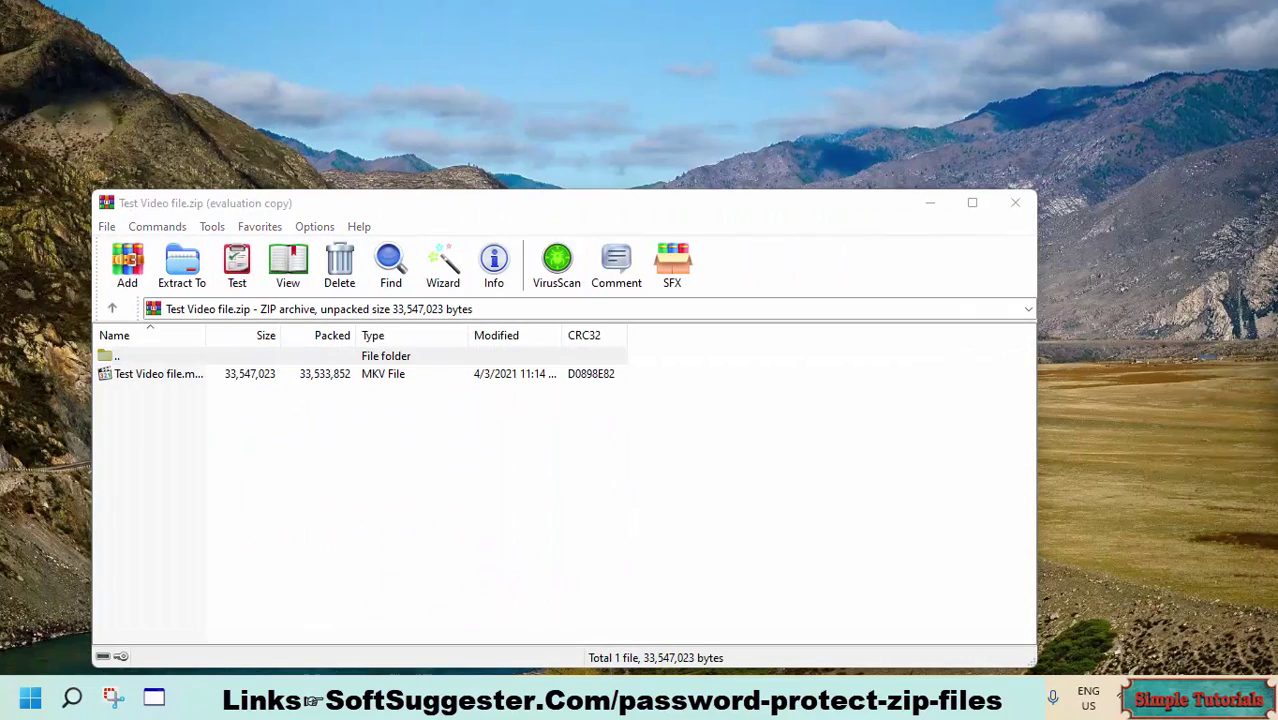
# - Start Tools > Convert archives to zip and bring up its default compression options
pyautogui.click(213, 228)
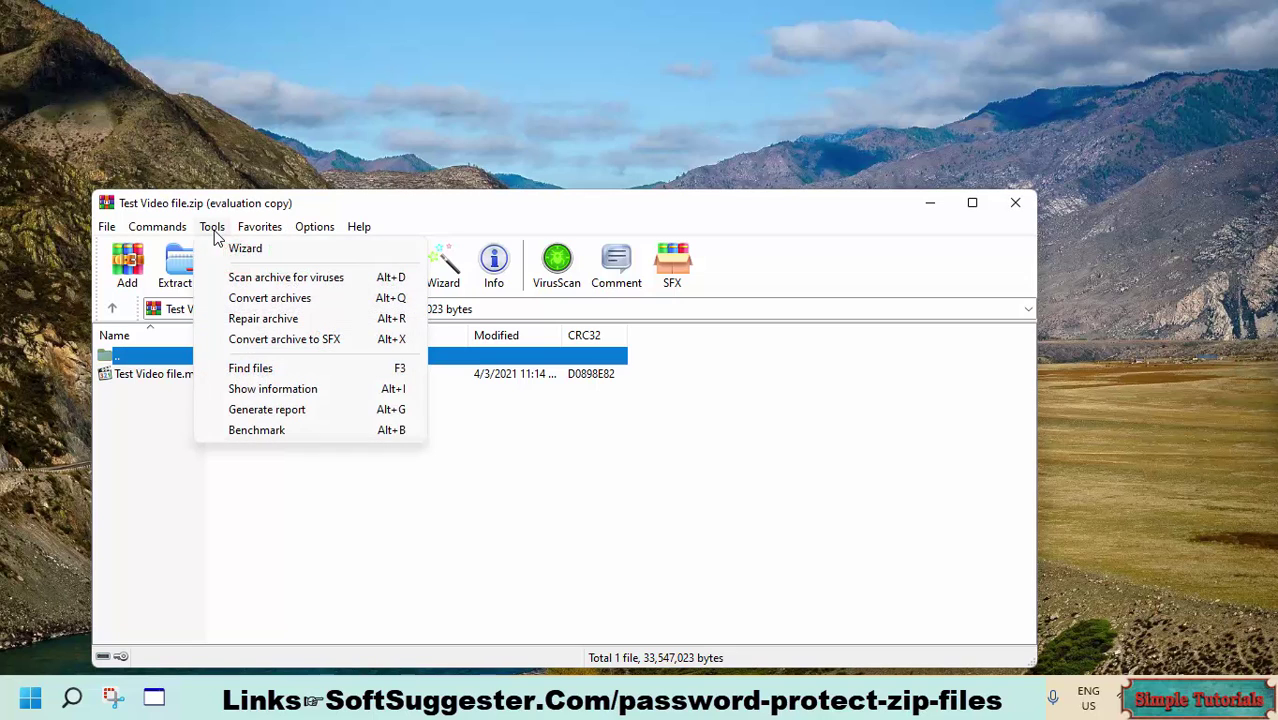
pyautogui.click(240, 303)
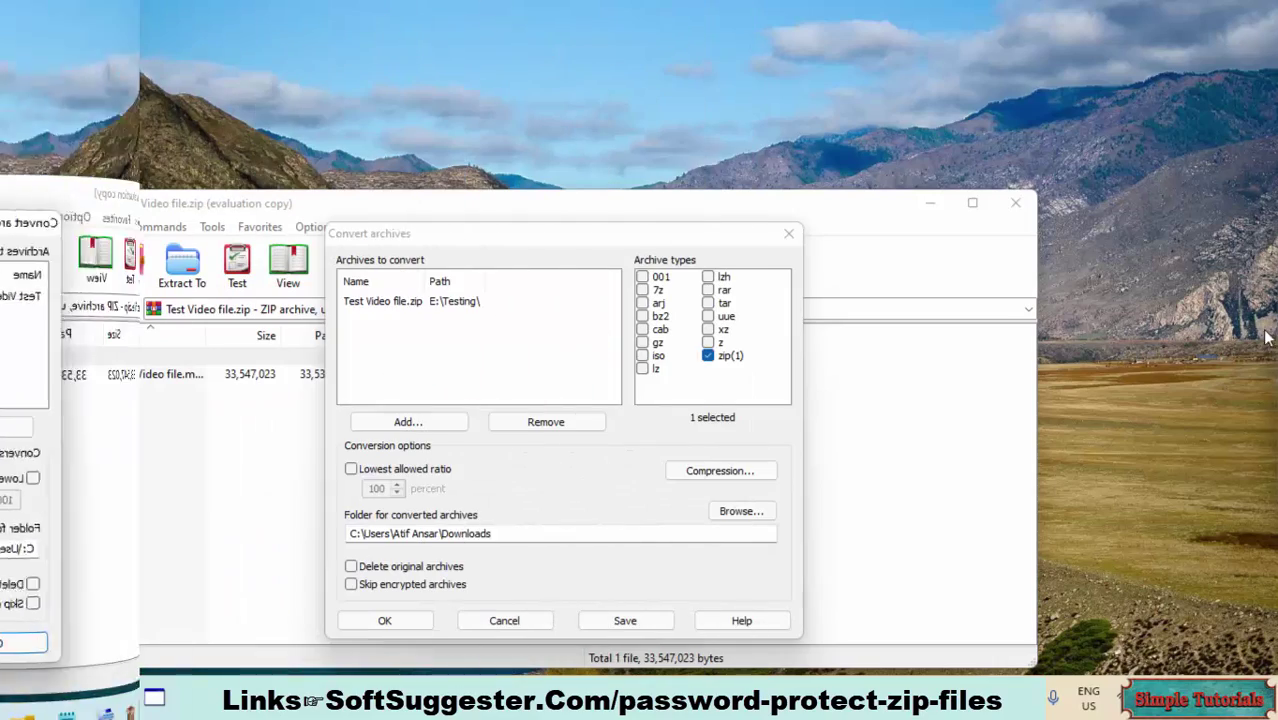
pyautogui.click(720, 470)
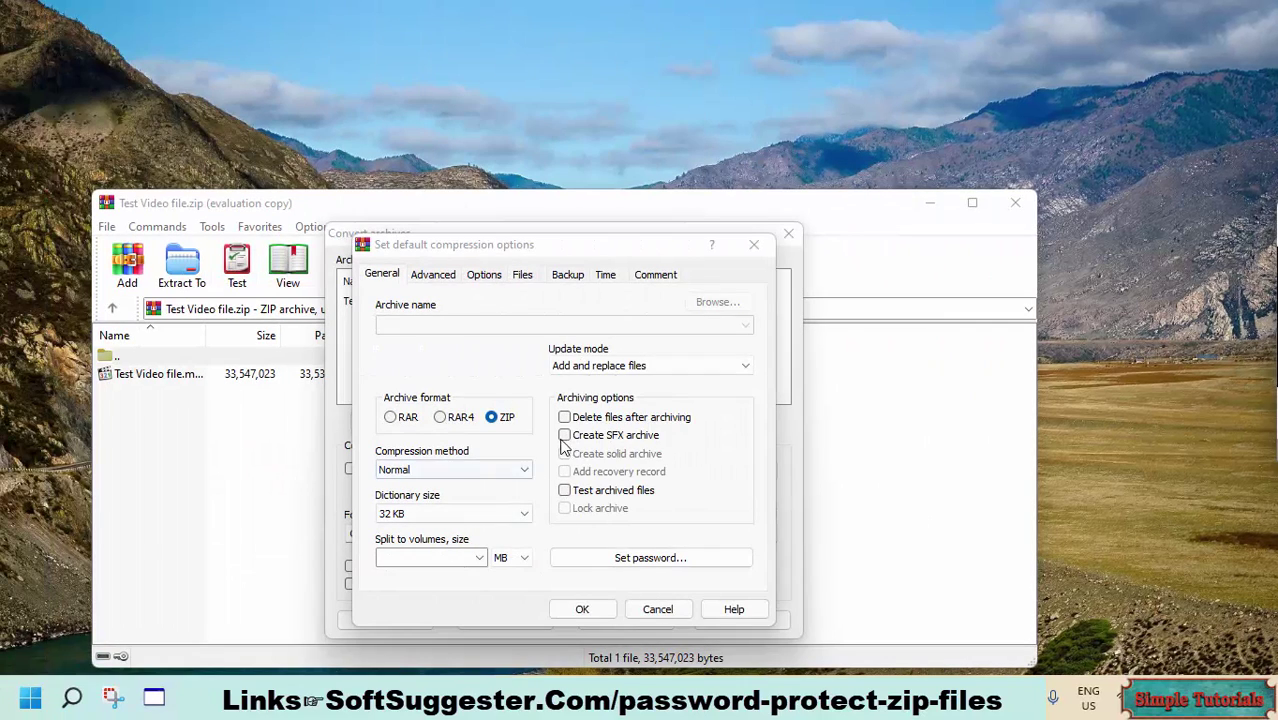
# - Enable deleting original files, set and verify a password, and confirm the compression options
pyautogui.click(563, 418)
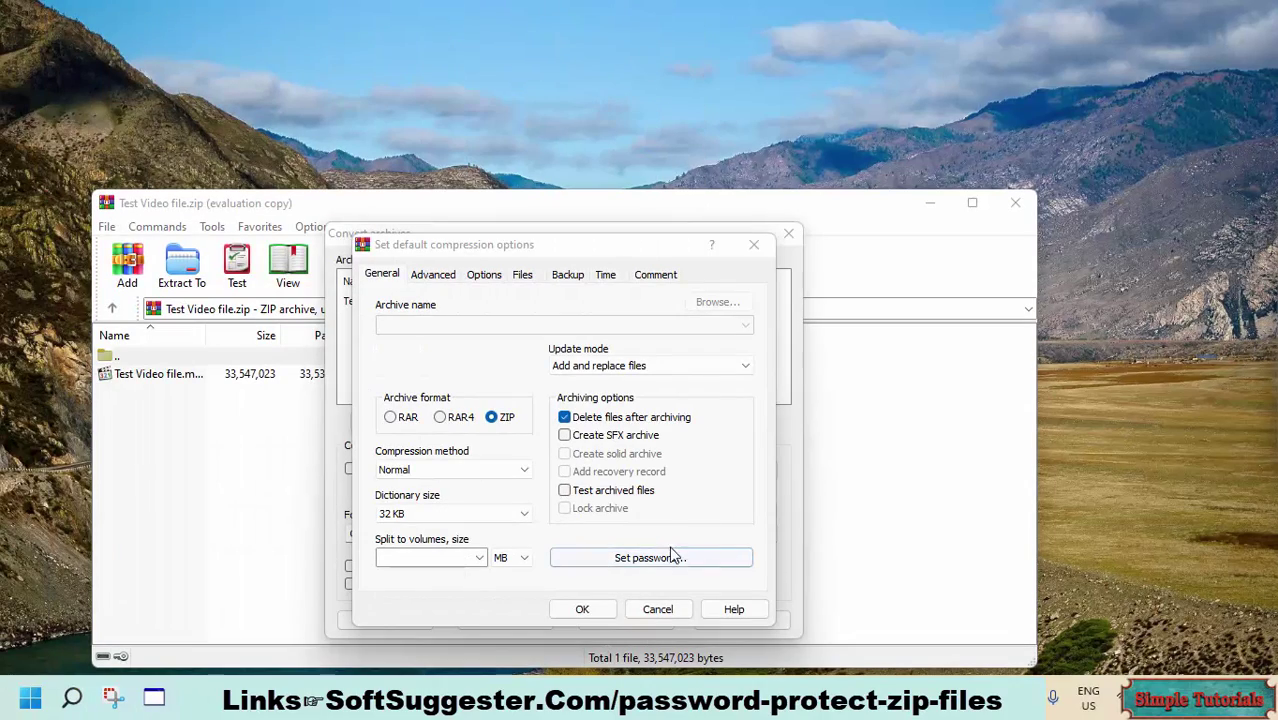
pyautogui.click(672, 555)
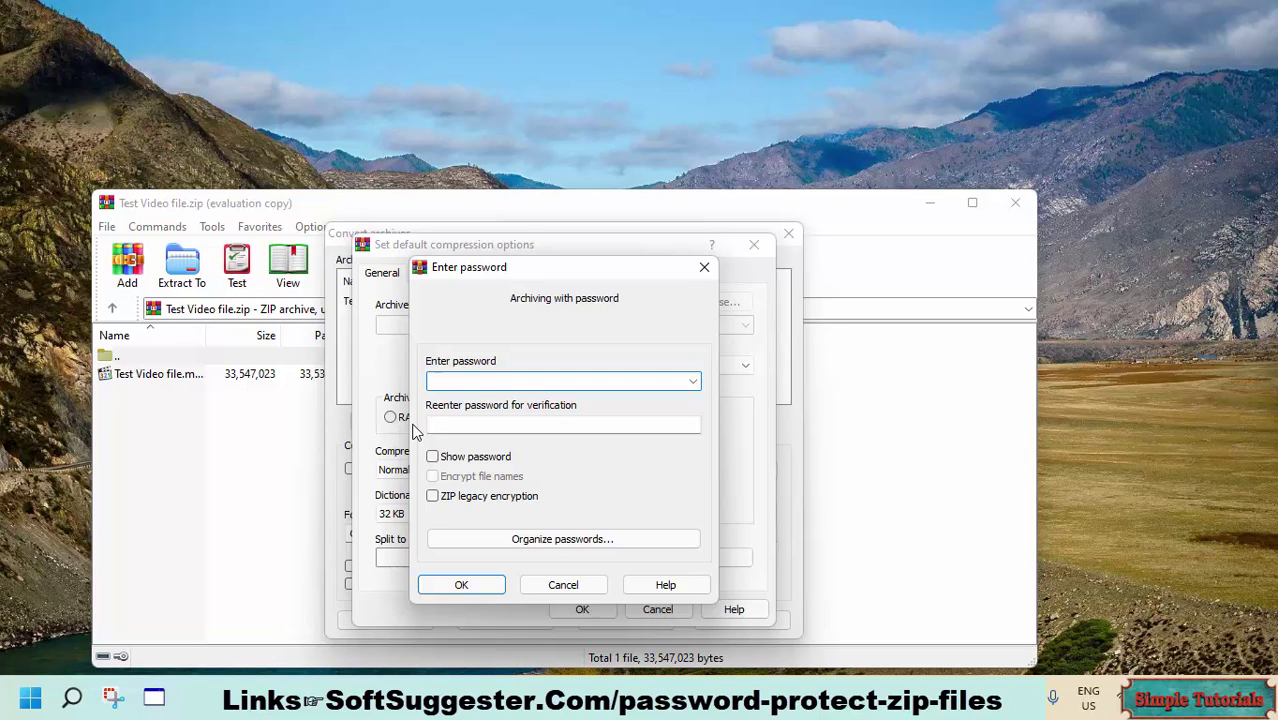
pyautogui.press('Tab')
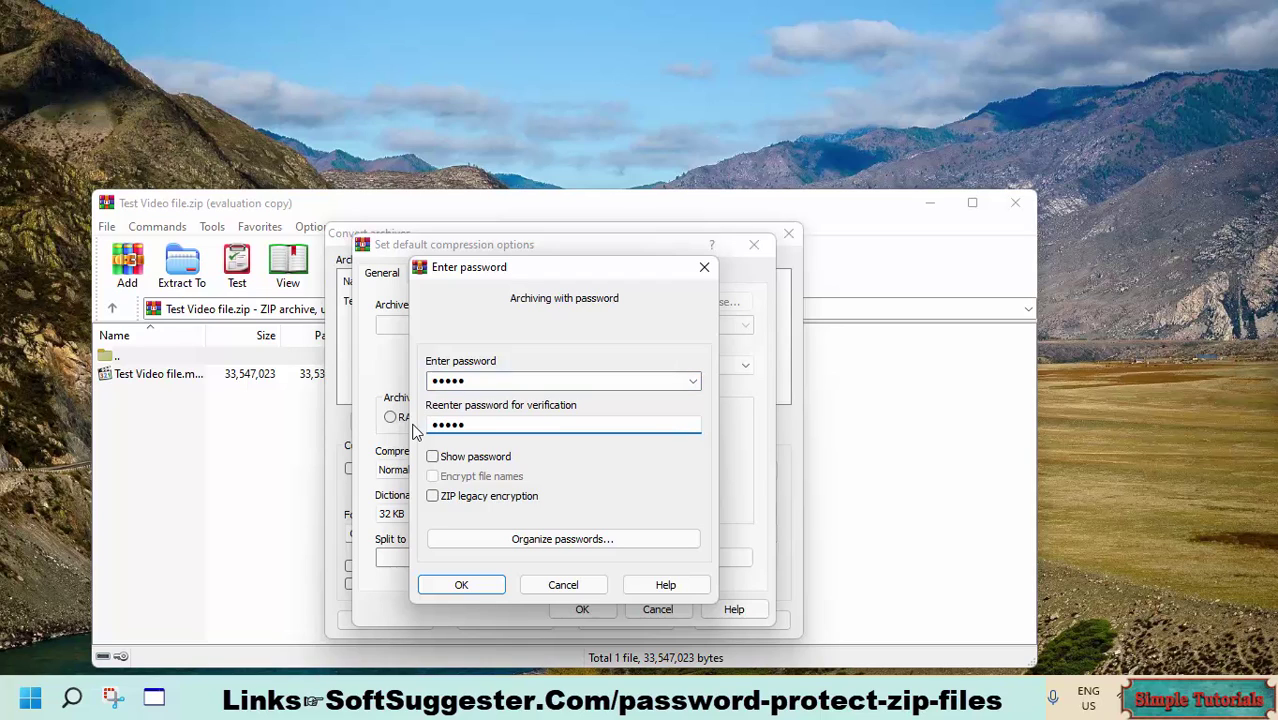
pyautogui.click(450, 580)
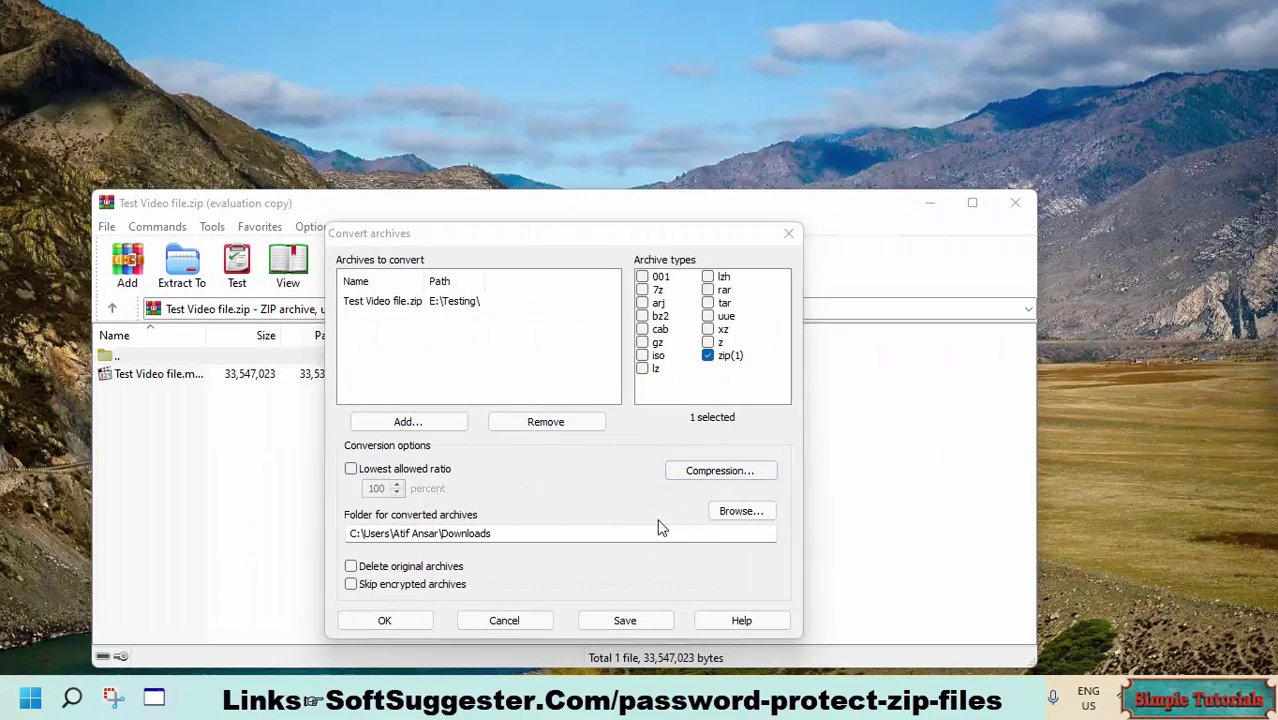
# - Set E:\Testing on New Volume (E:) as the output folder and run the conversion
pyautogui.click(741, 511)
pyautogui.moveTo(761, 323); pyautogui.dragTo(757, 364)
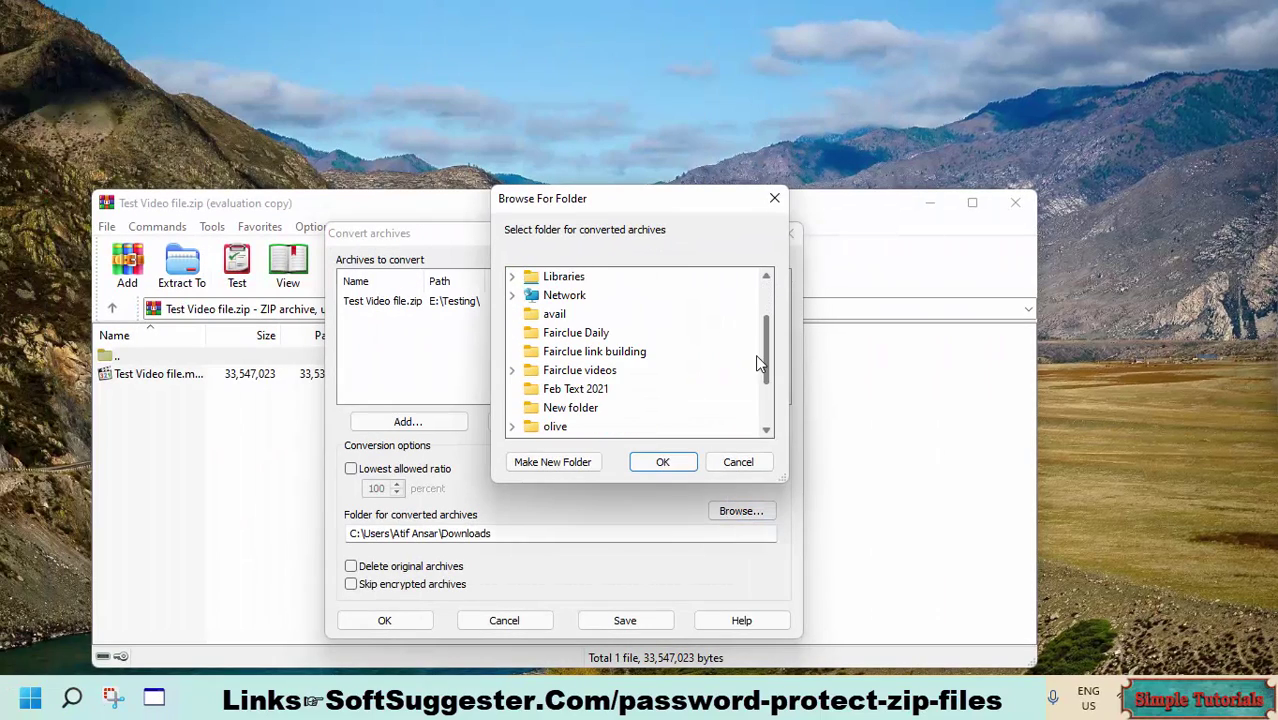
pyautogui.scroll(2, 757, 364)
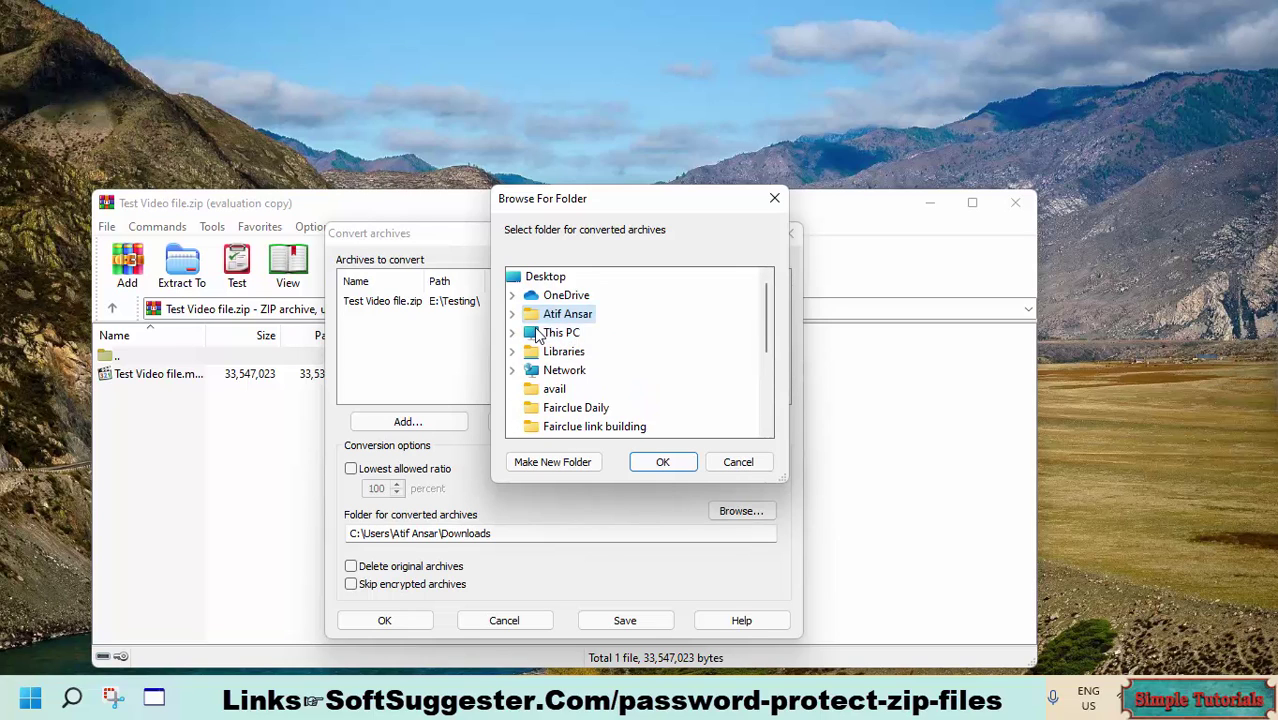
pyautogui.click(537, 334)
pyautogui.scroll(-1, 620, 420)
pyautogui.doubleClick(598, 366)
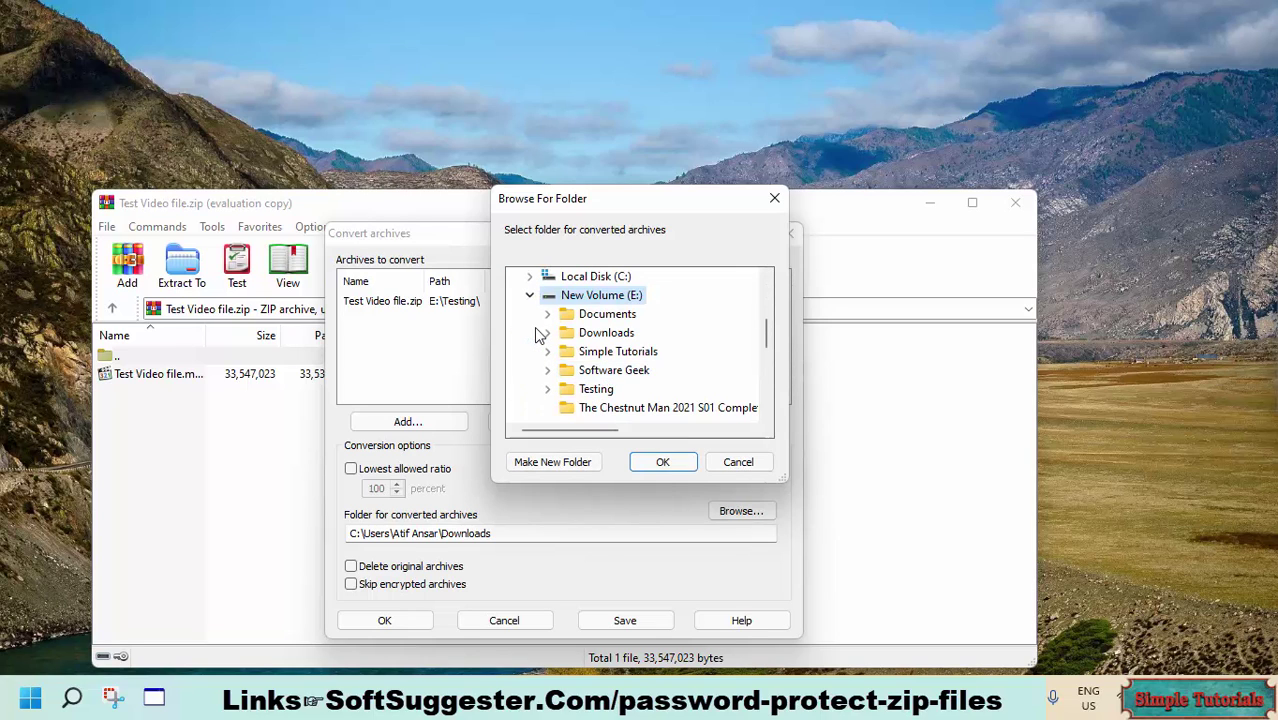
pyautogui.click(596, 389)
pyautogui.click(662, 461)
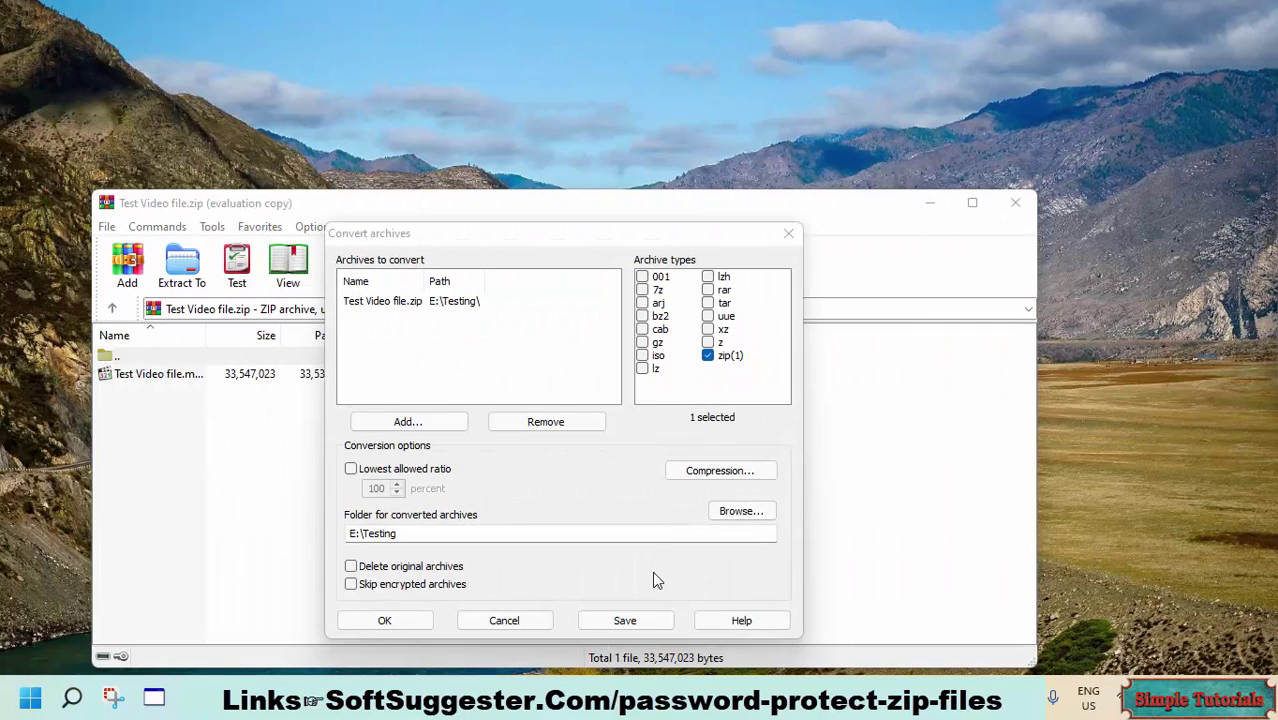
pyautogui.click(384, 621)
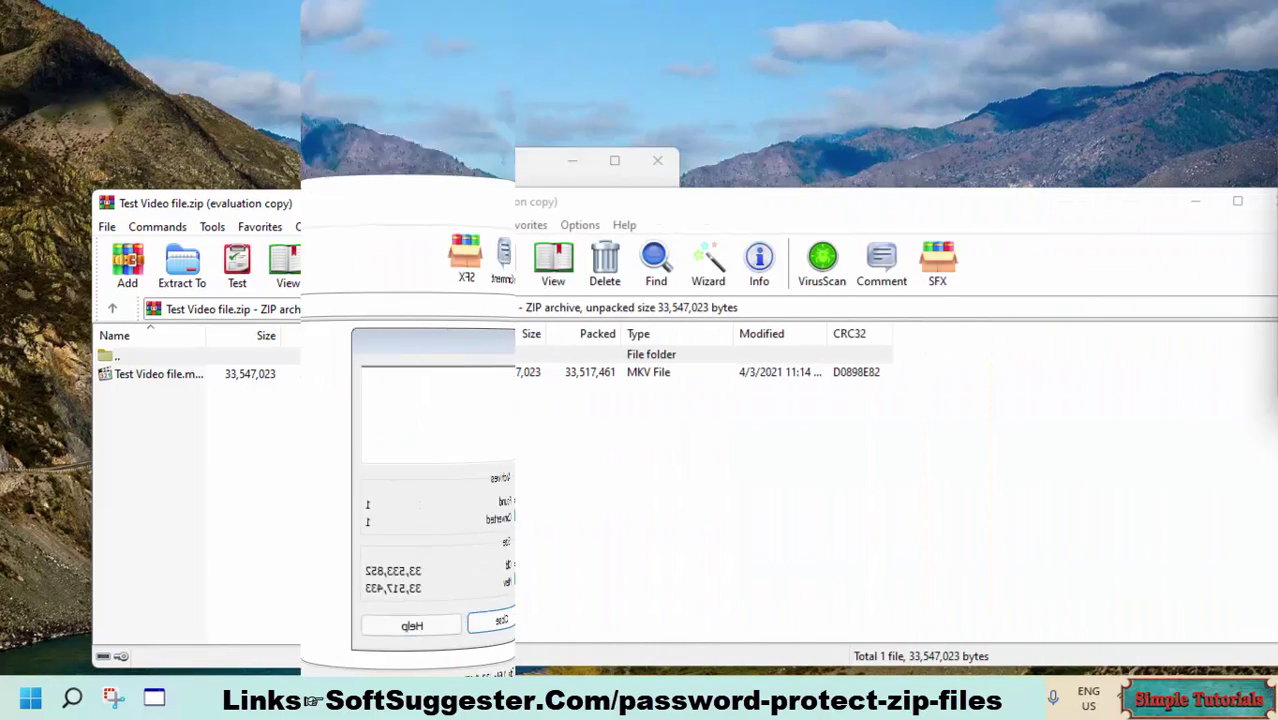
# - Open the MKV in the protected ZIP, enter the archive password to extract it, then close WinRAR
pyautogui.press('Down')
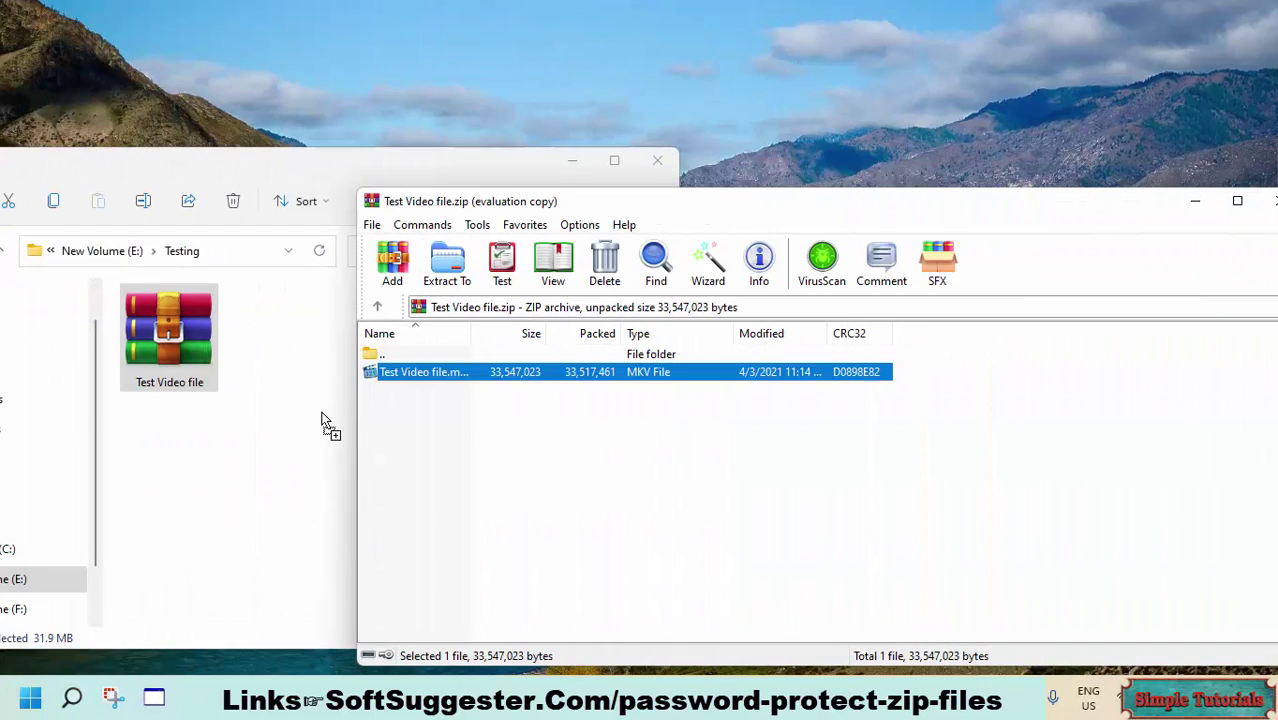
pyautogui.press('Return')
pyautogui.write('12345')
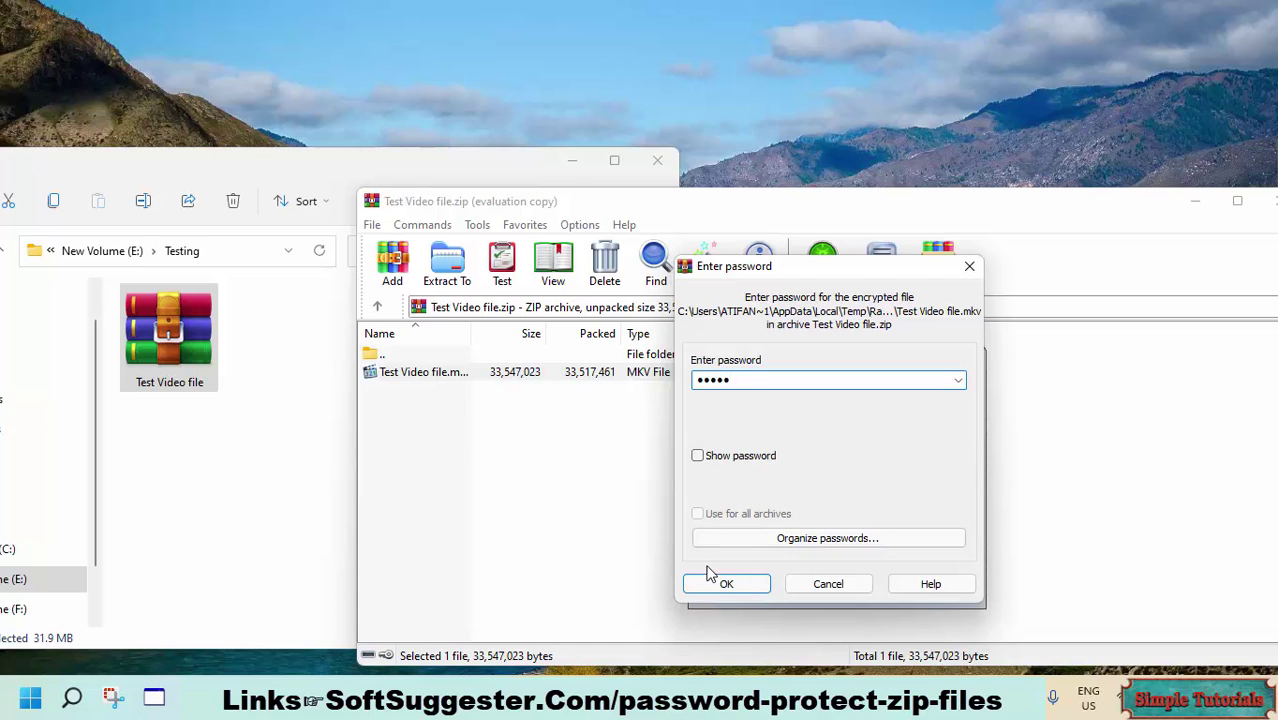
pyautogui.click(712, 582)
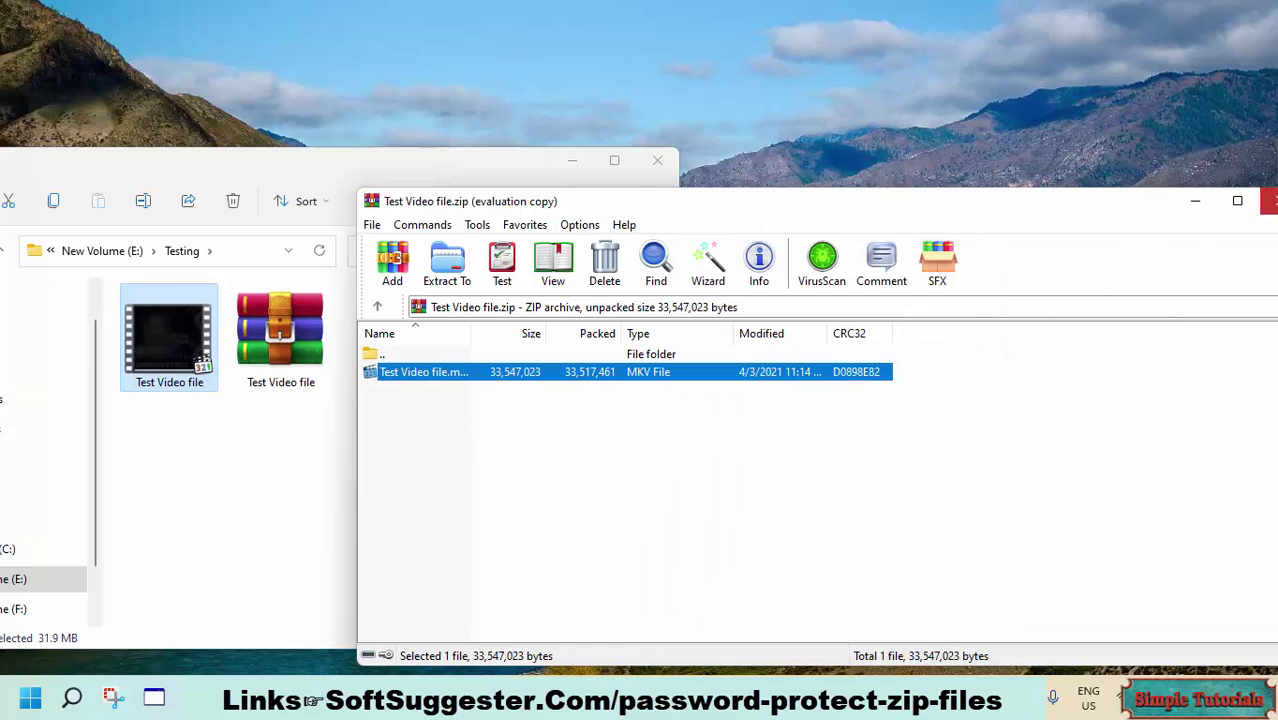
pyautogui.click(1272, 201)
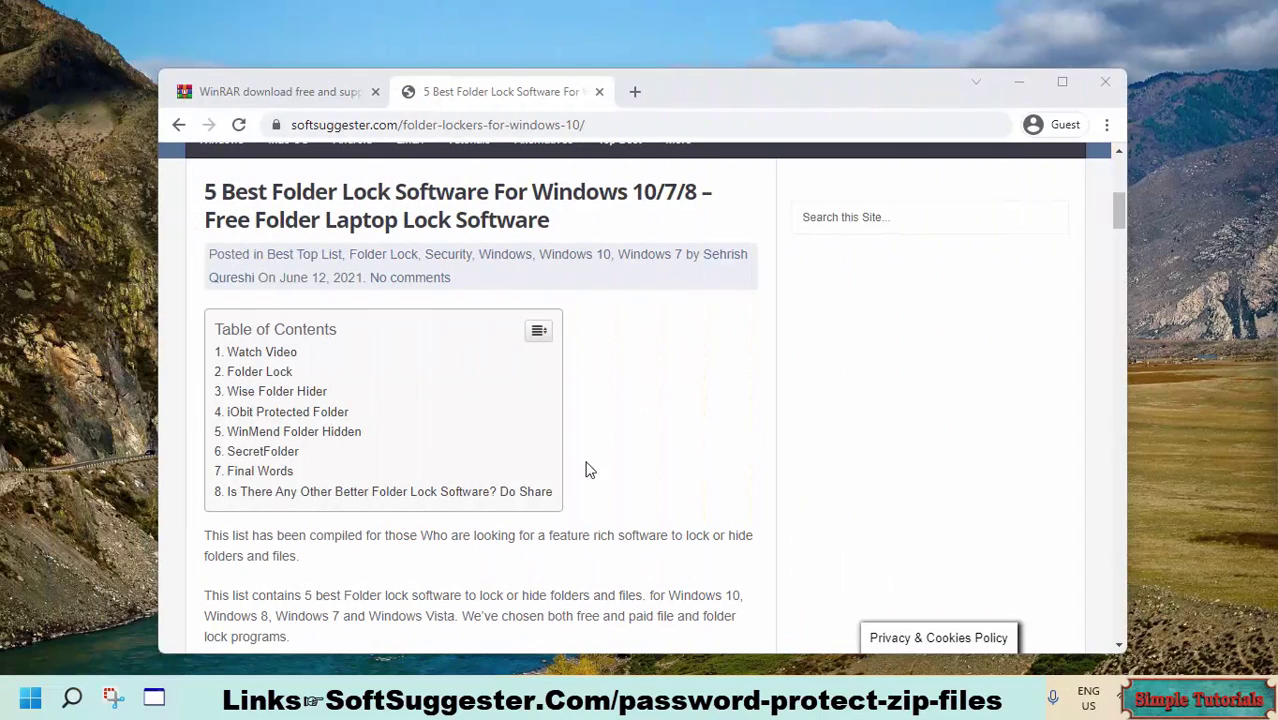
# - Jump to the Wise Folder Hider section, scroll through the folder-lock article, then show the desktop
pyautogui.click(240, 393)
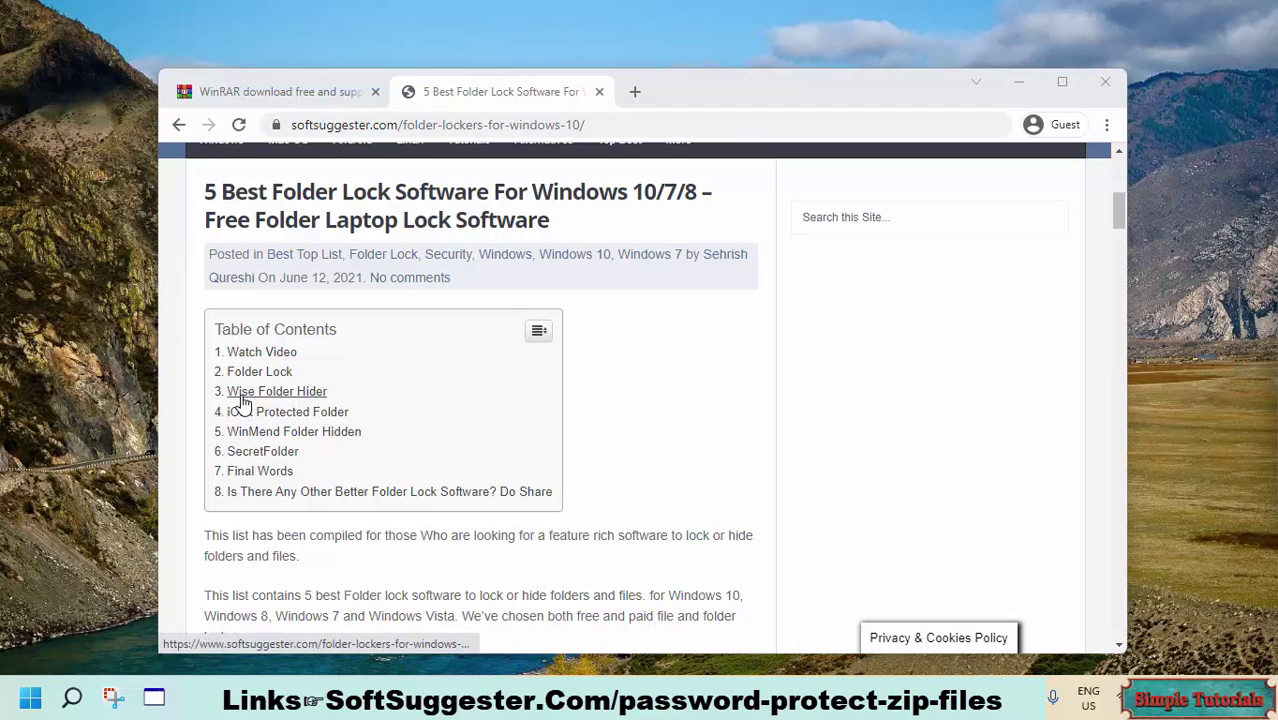
pyautogui.scroll(-12, 239, 394)
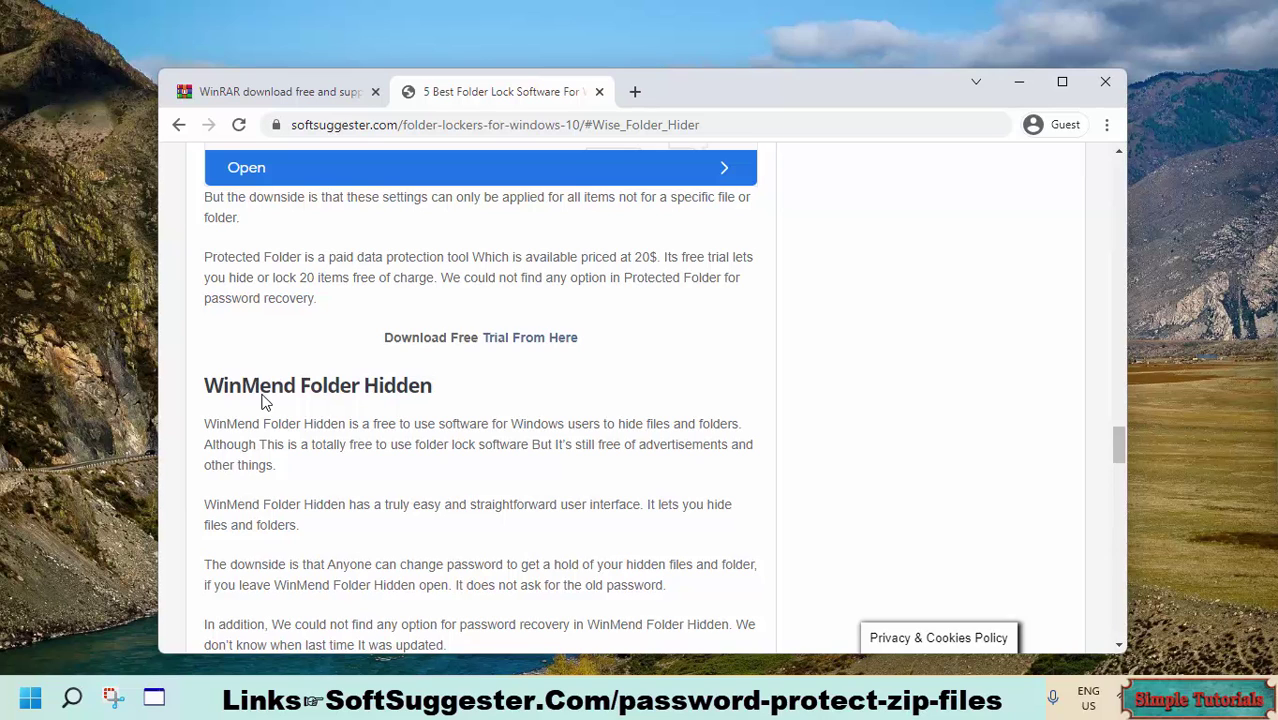
pyautogui.scroll(3, 264, 395)
pyautogui.scroll(-2, 277, 403)
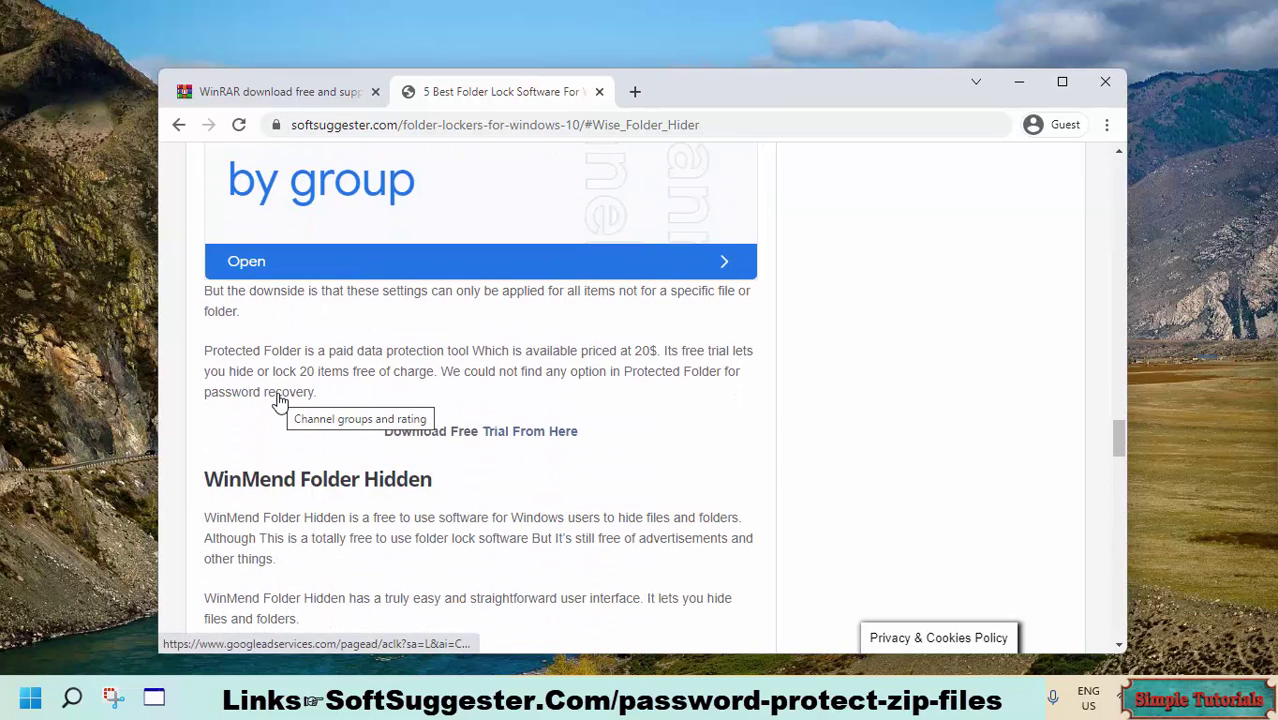
pyautogui.scroll(-2, 279, 401)
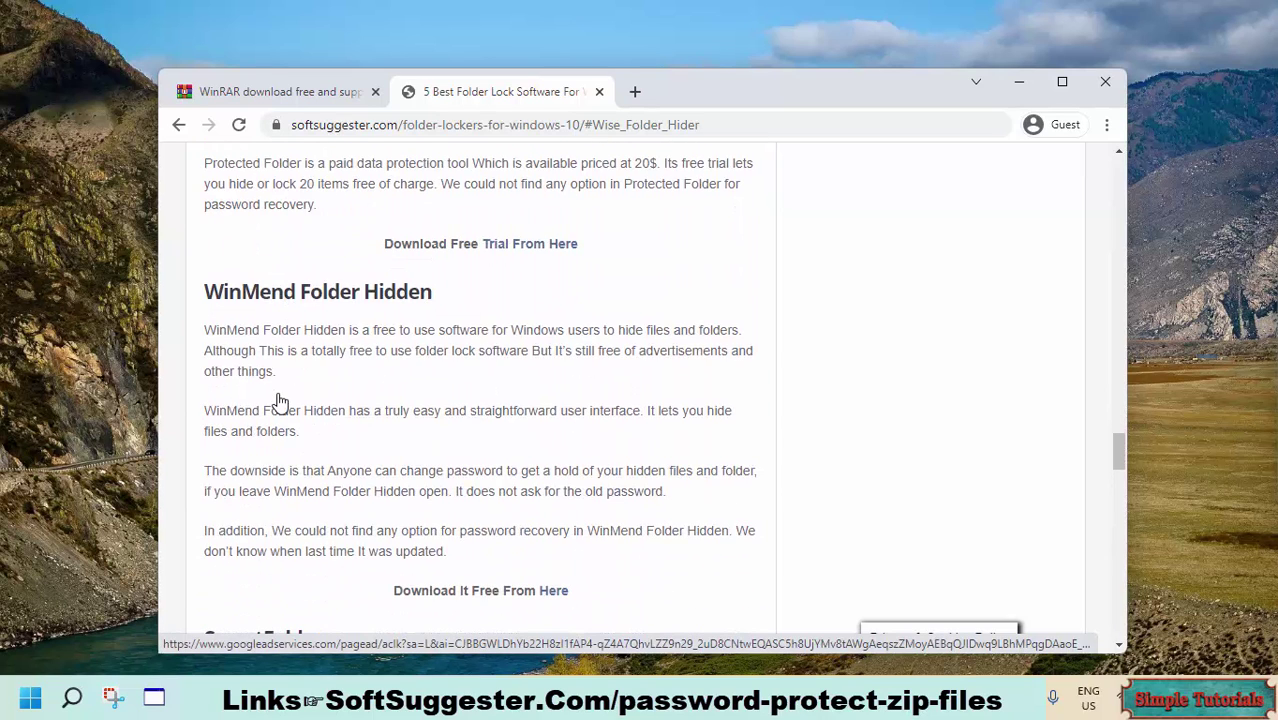
pyautogui.scroll(-5, 279, 401)
pyautogui.scroll(-3, 280, 401)
pyautogui.press('super+d')
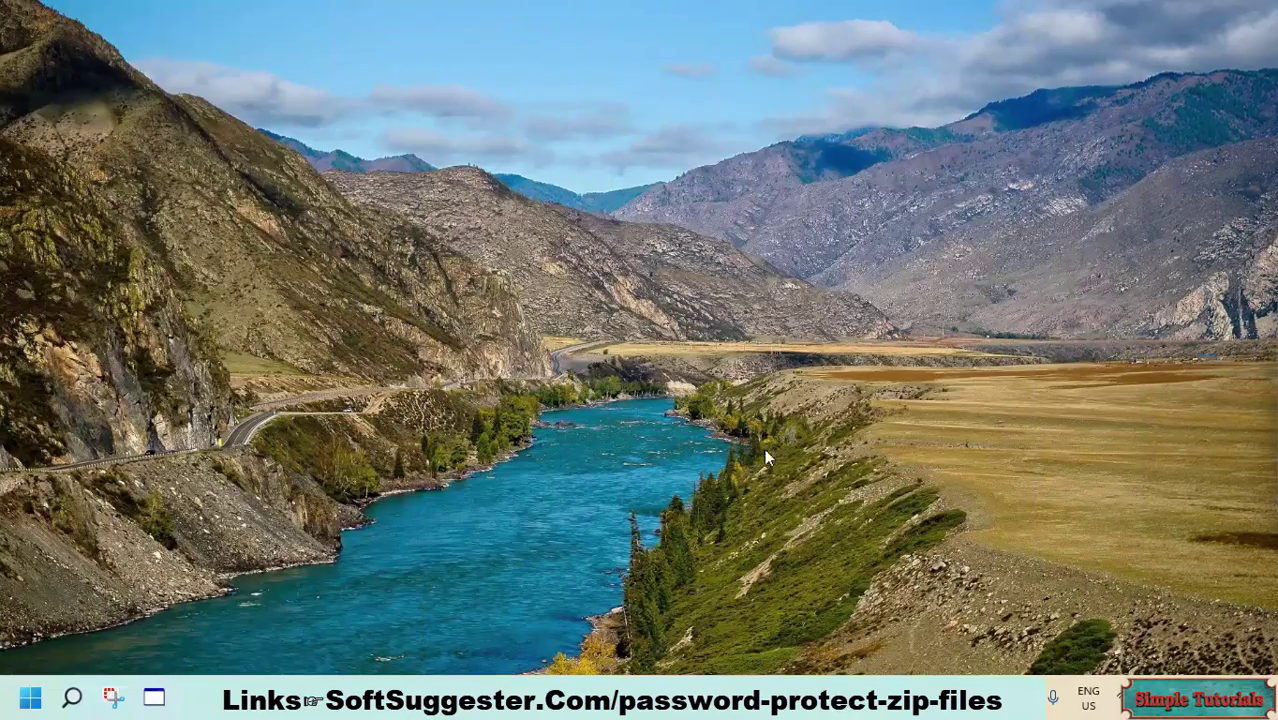